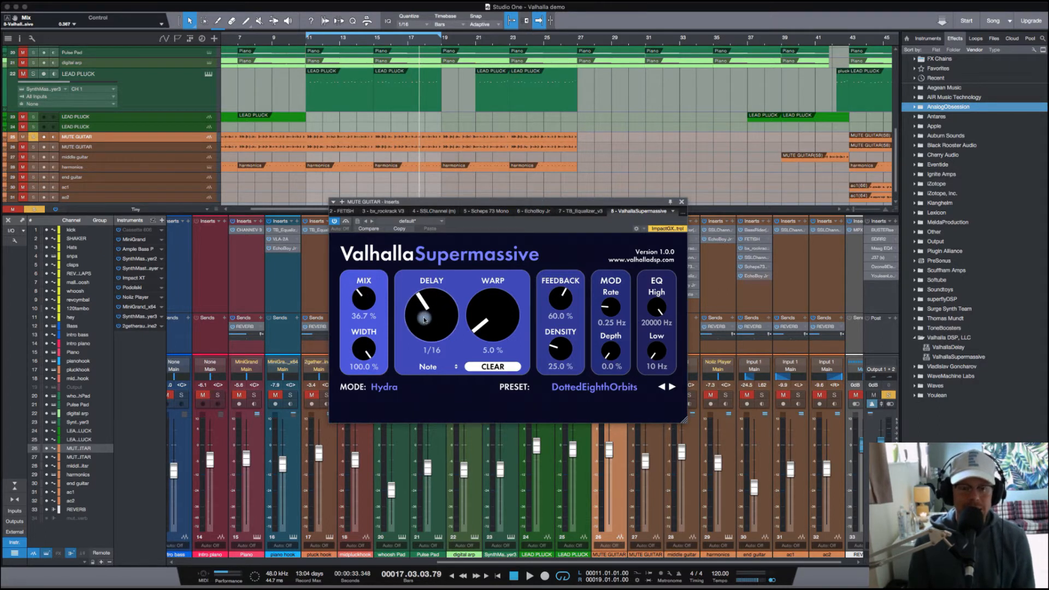
Step: Examine the ValhallaSupermassive delay modes and the Echoes preset categories for the MUTE GUITAR channel
left_click(428, 368)
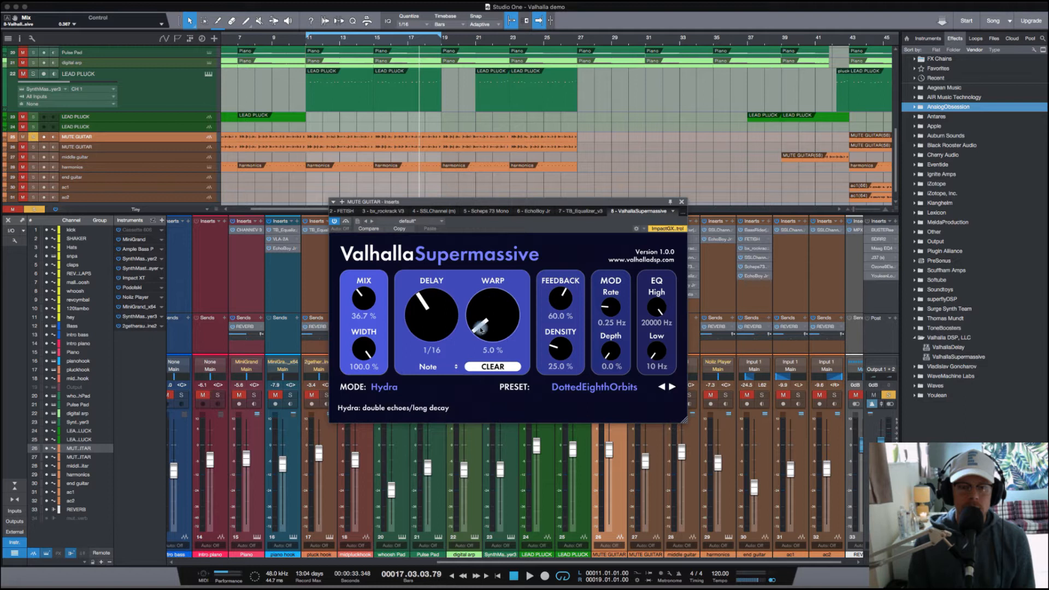
left_click(458, 350)
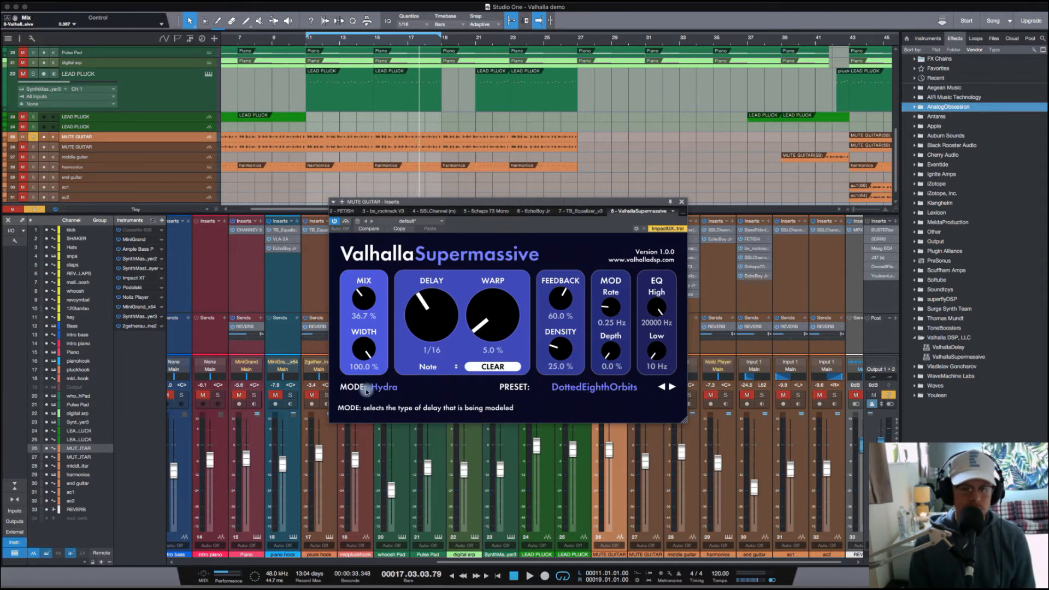
left_click(379, 391)
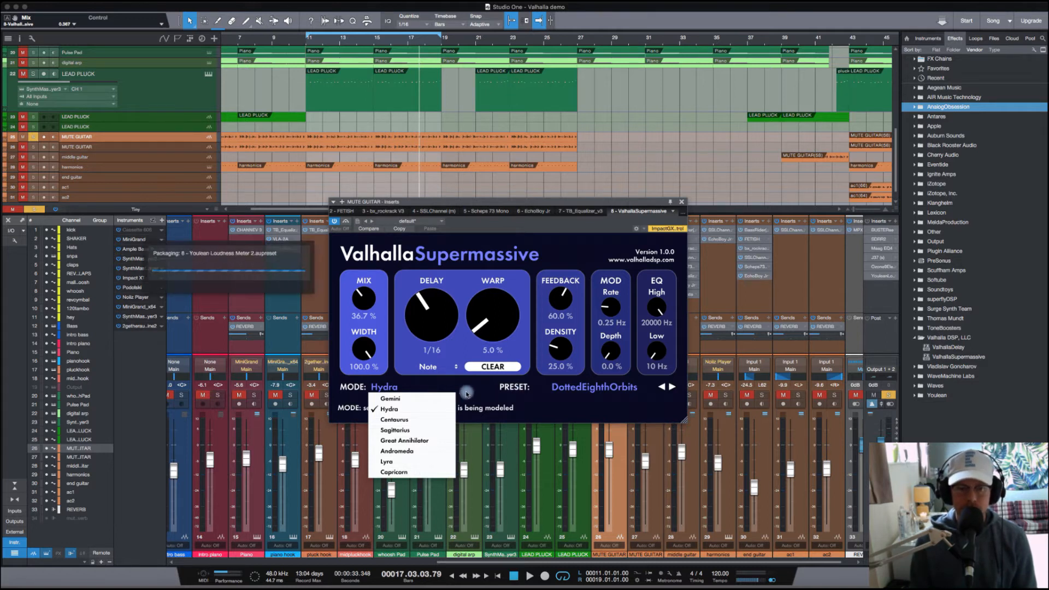
left_click(600, 389)
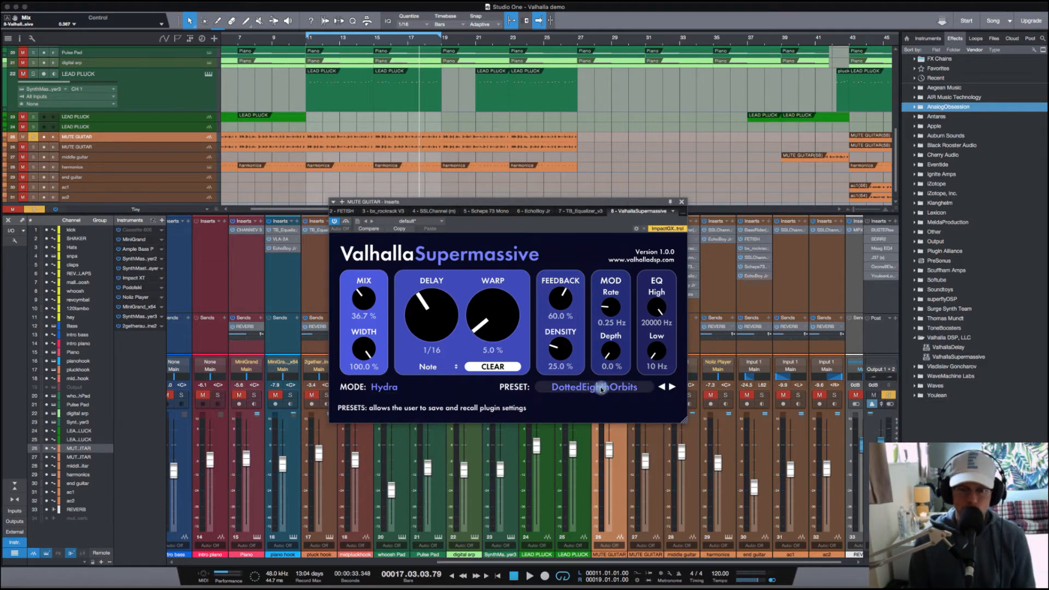
left_click(617, 388)
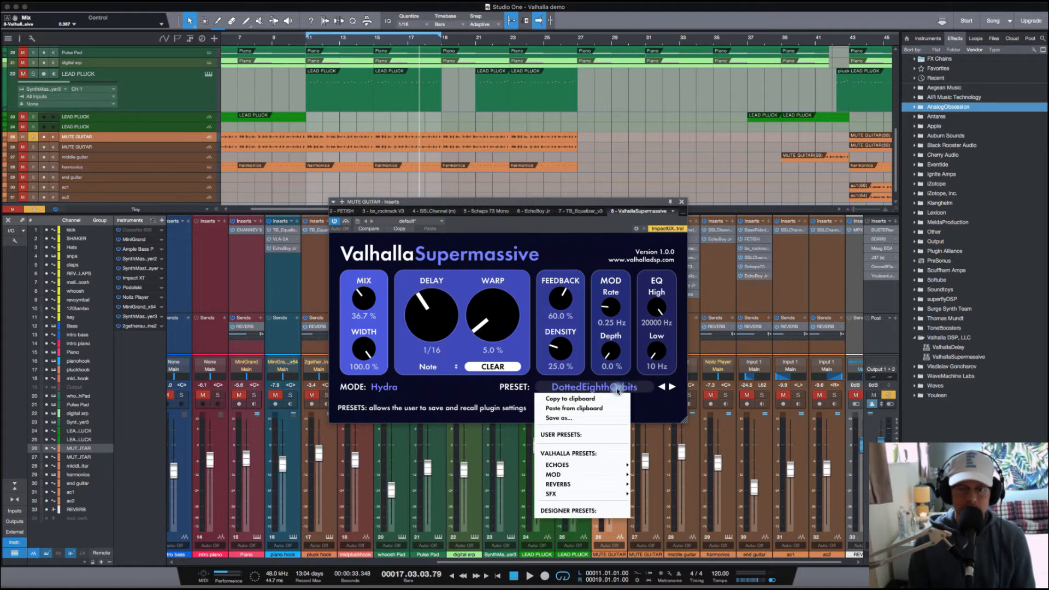
mouse_move(574, 466)
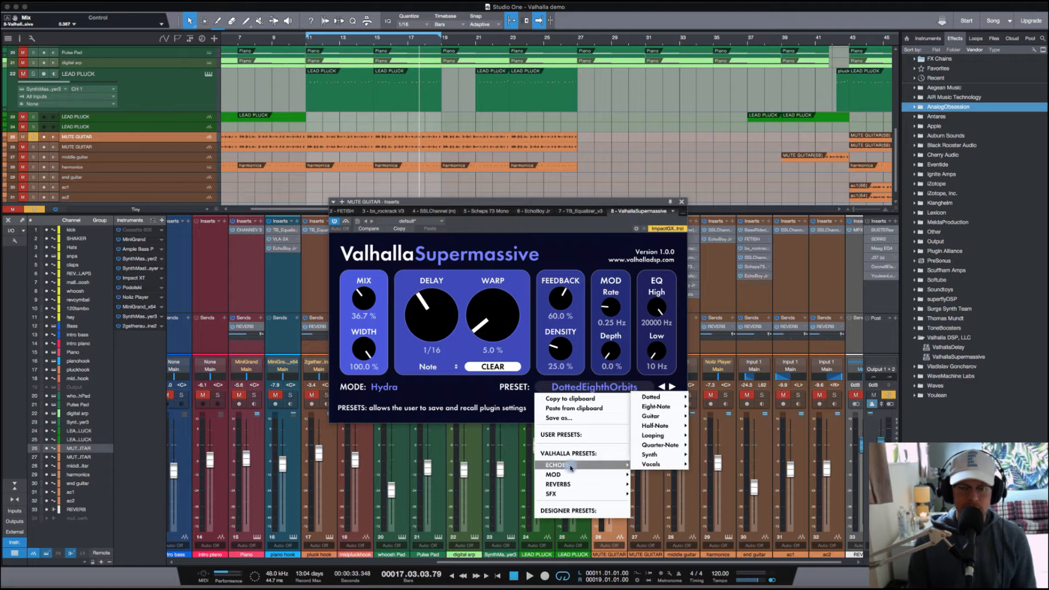
mouse_move(656, 401)
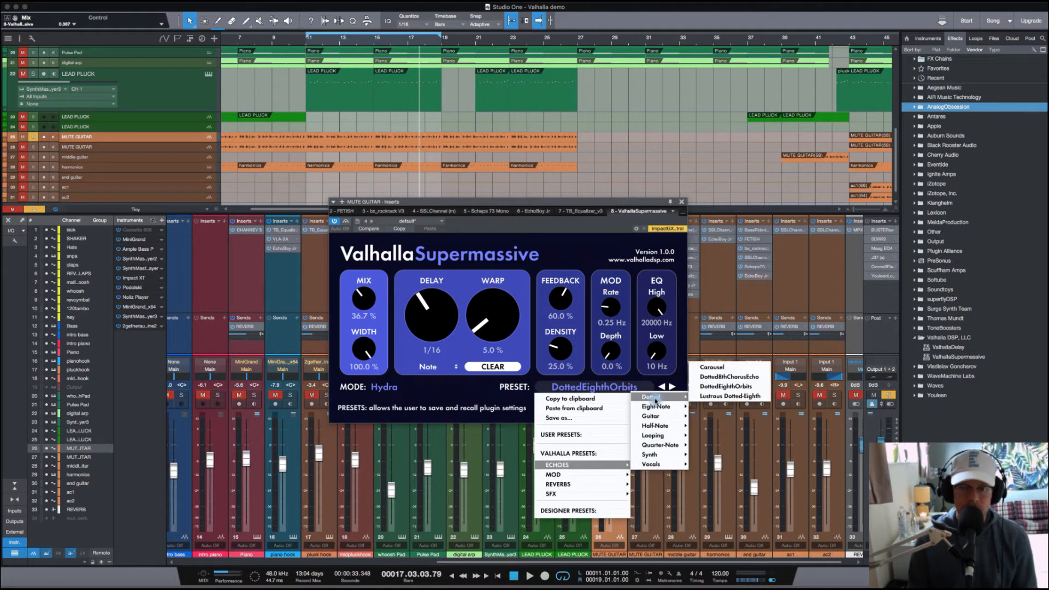
mouse_move(651, 464)
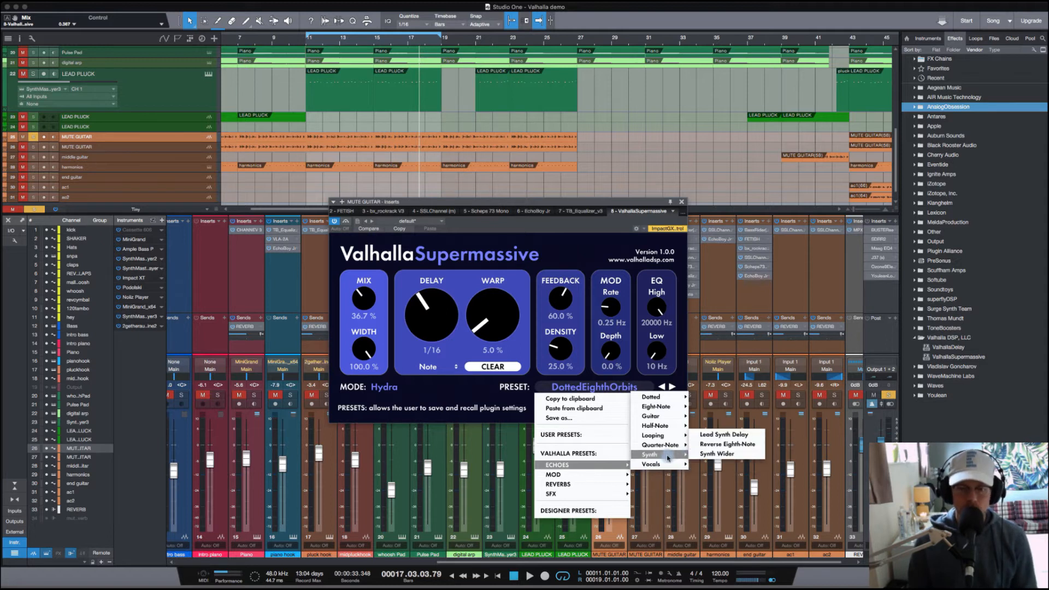
mouse_move(667, 448)
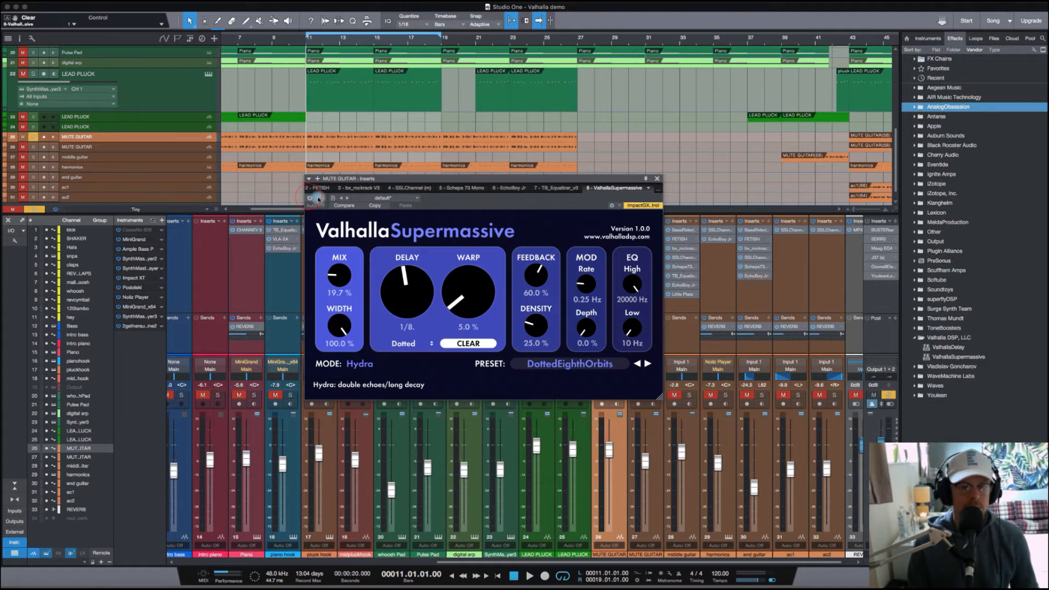
Step: Set the guitar's delay mode to Gemini, enable the bypassed plug-in and play the loop
key("space")
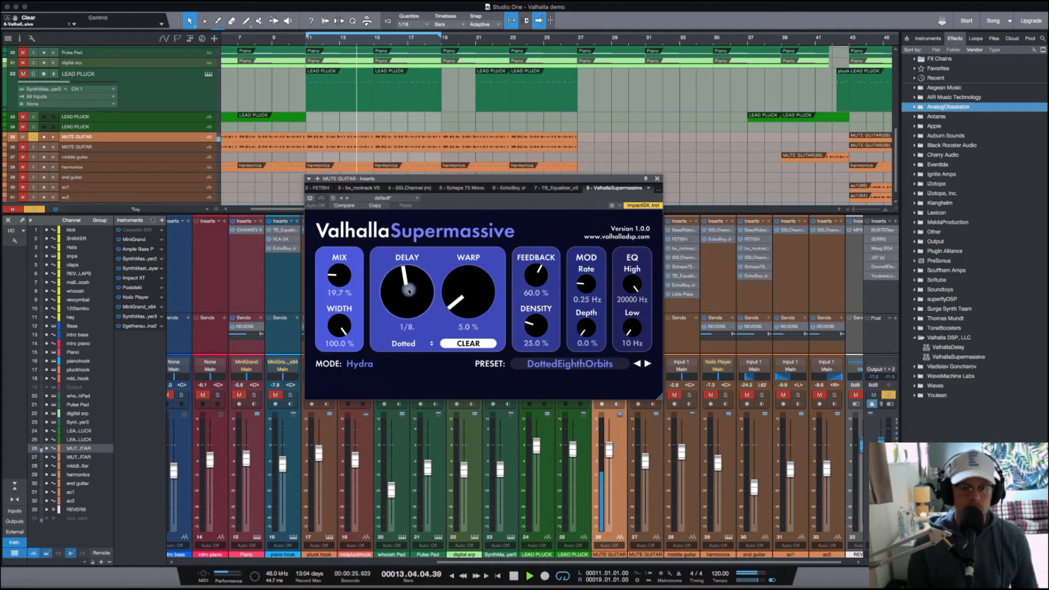
left_click(367, 365)
left_click(382, 376)
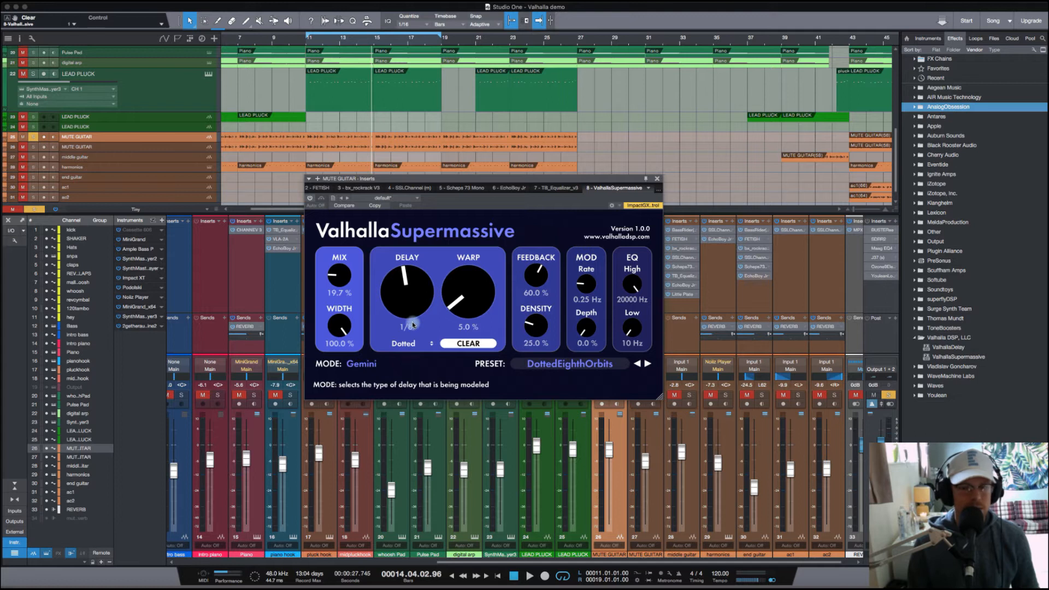
left_click(310, 198)
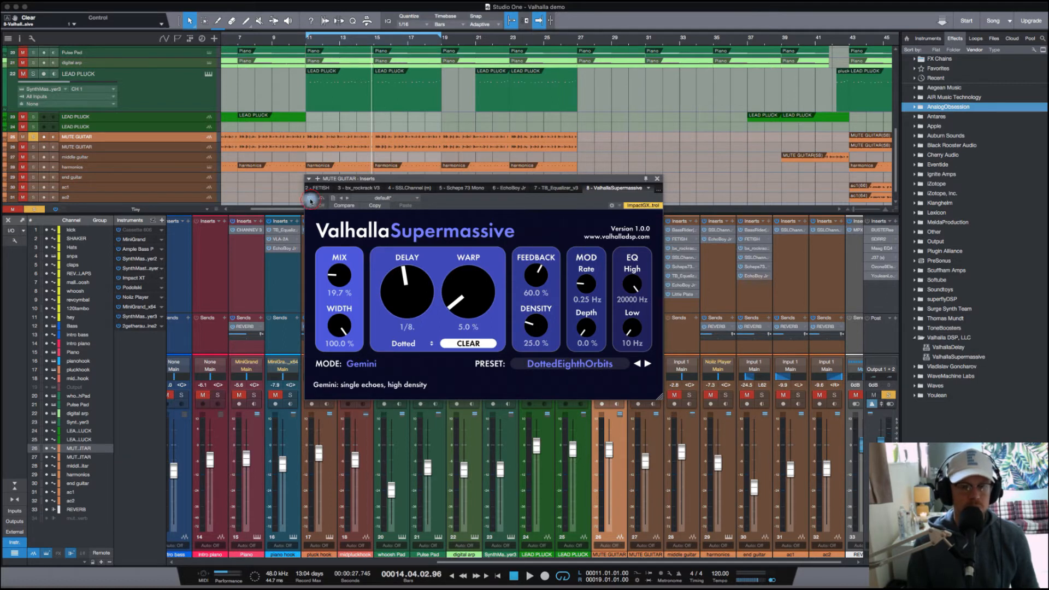
key("space")
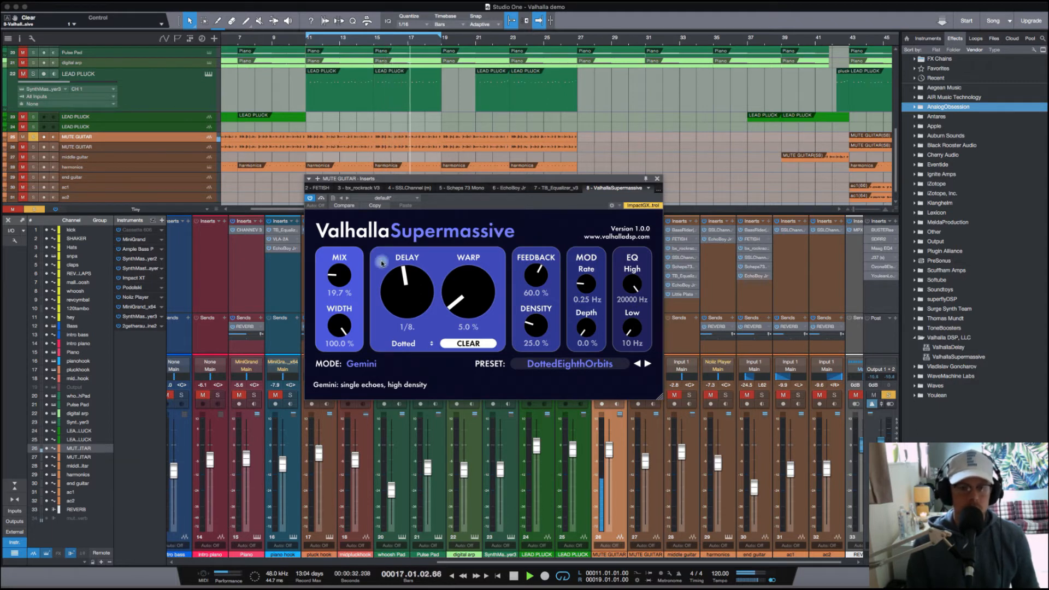
Step: Try the guitar delay's mix at 59.2 %, reduce it to 14.4 % and clear the delay buffers
left_click_drag(339, 280, 335, 248)
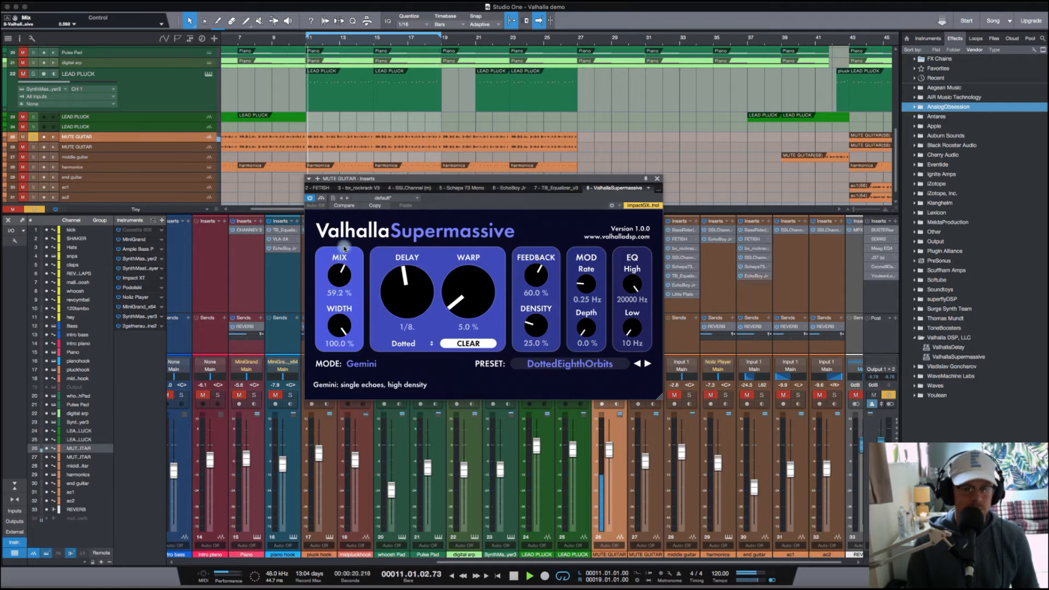
left_click_drag(339, 273, 358, 331)
left_click(475, 346)
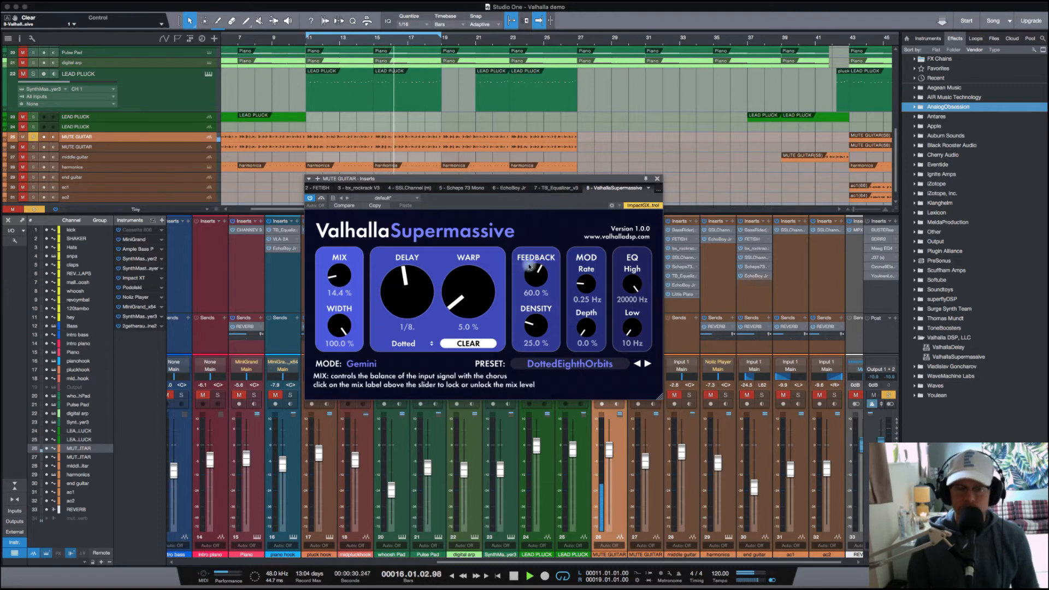
Step: Raise the guitar delay's mix to 26.7 % while the full arrangement plays, and stop playback
left_click_drag(585, 180, 430, 203)
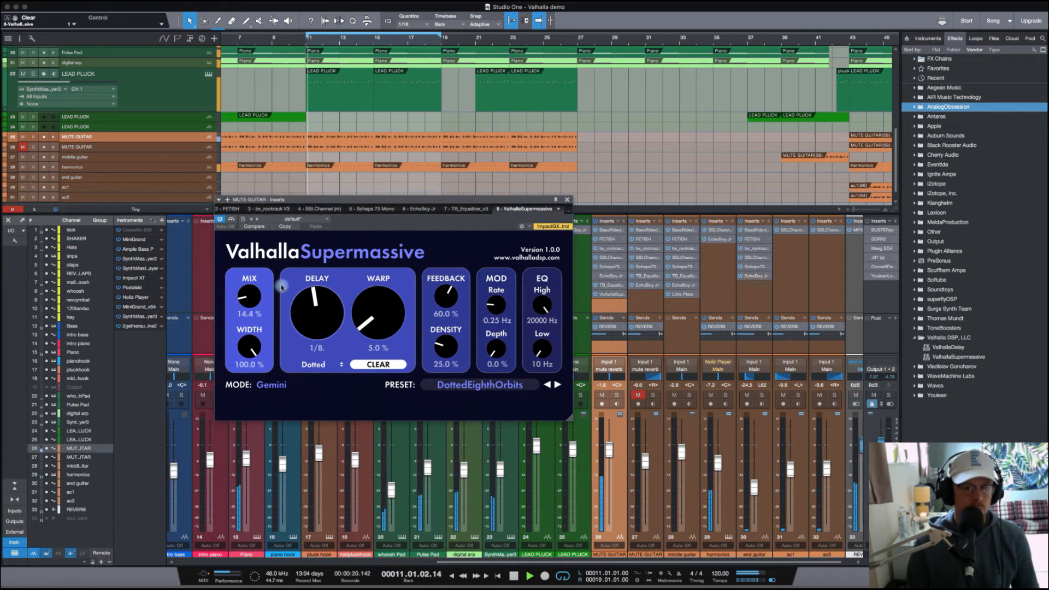
left_click_drag(245, 288, 245, 285)
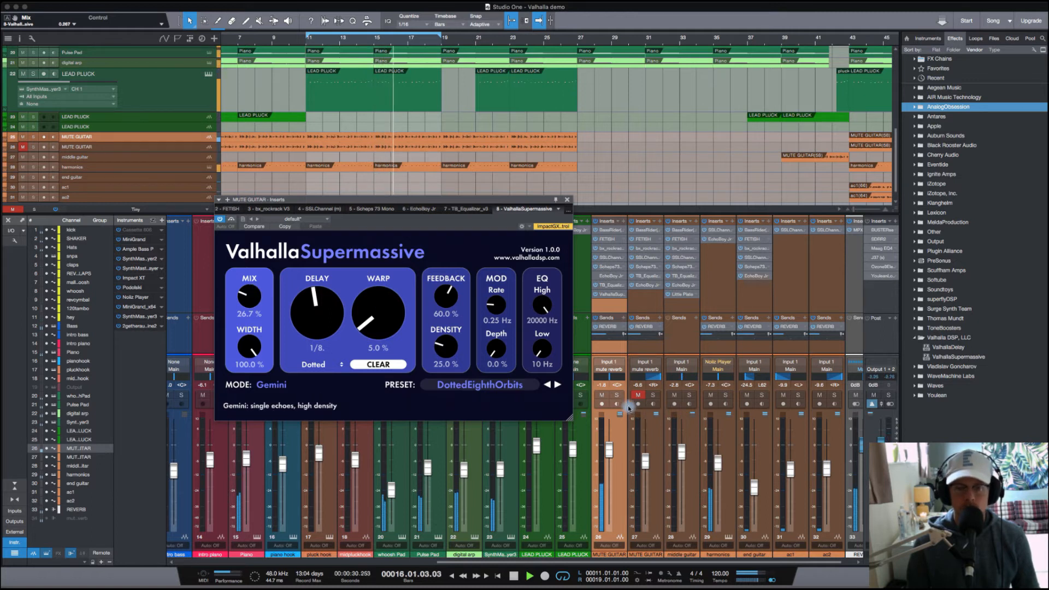
key("space")
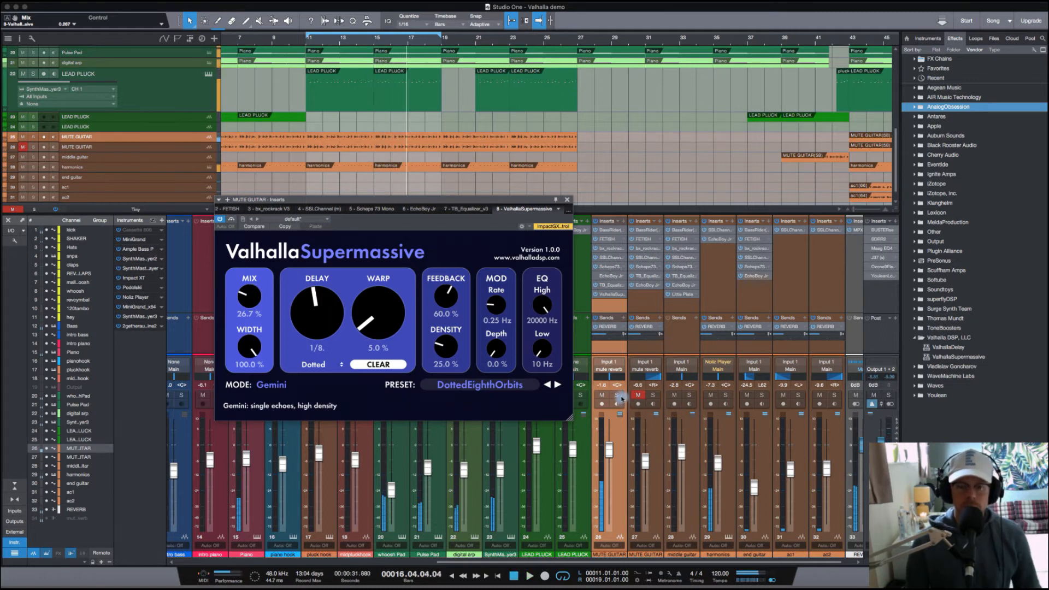
Step: Solo the MUTE GUITAR channel and audition the Reverse Eighth-note preset from the Echoes guitar presets
left_click(618, 396)
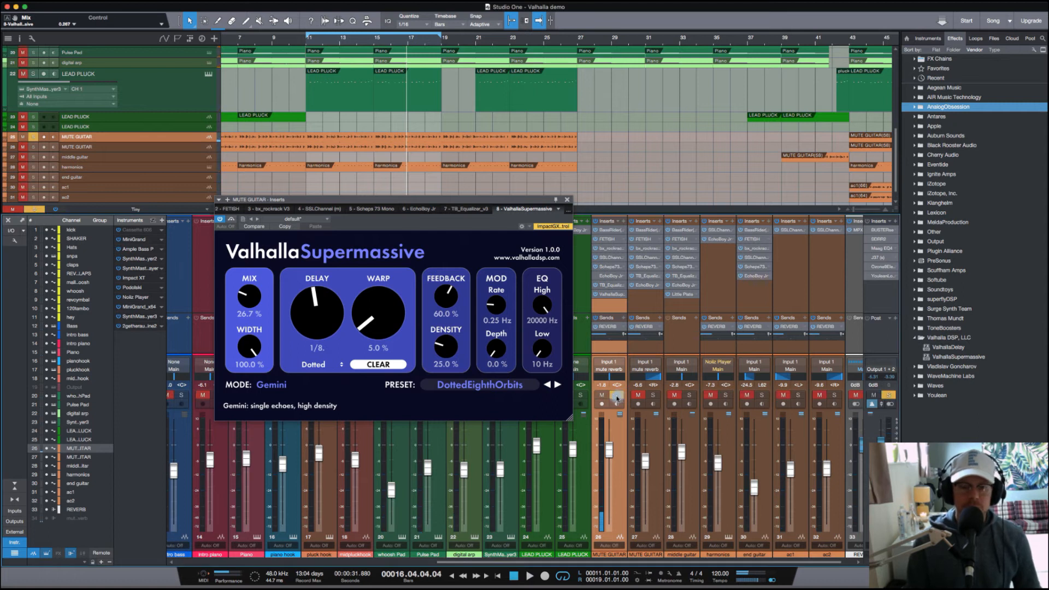
left_click(483, 386)
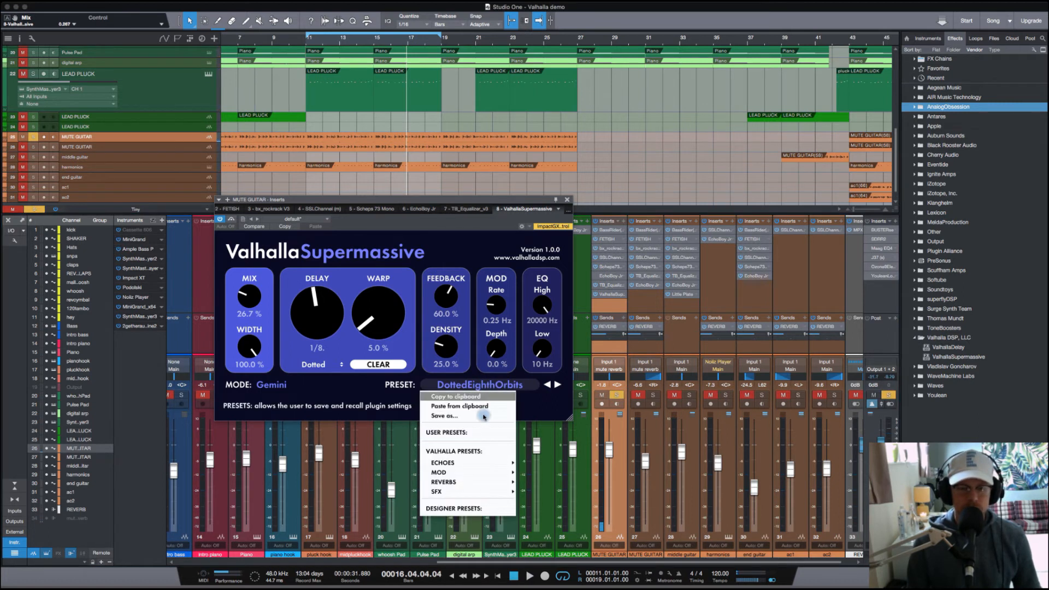
mouse_move(477, 463)
mouse_move(542, 414)
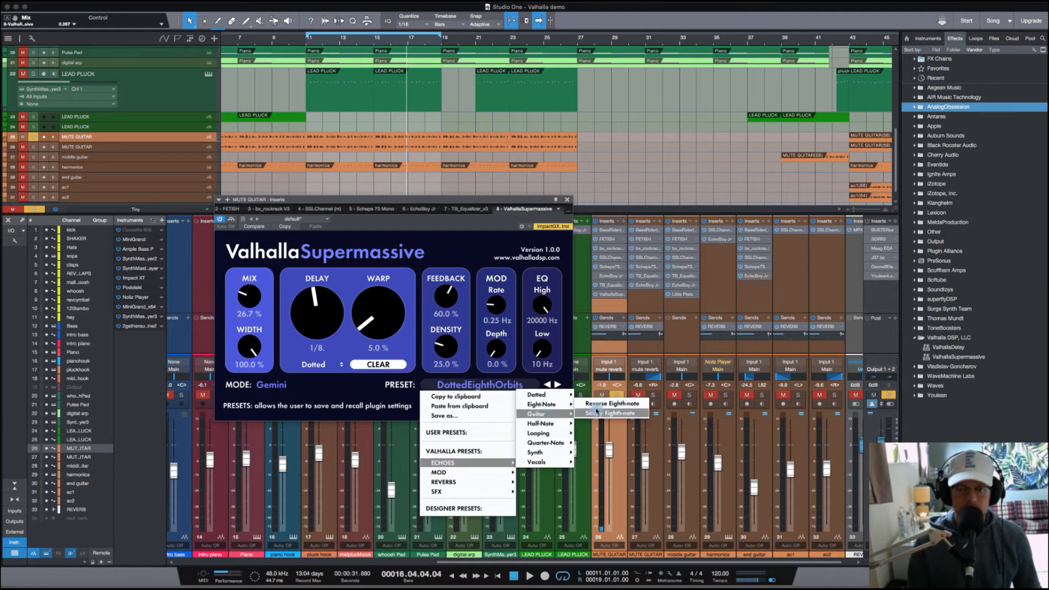
left_click(599, 404)
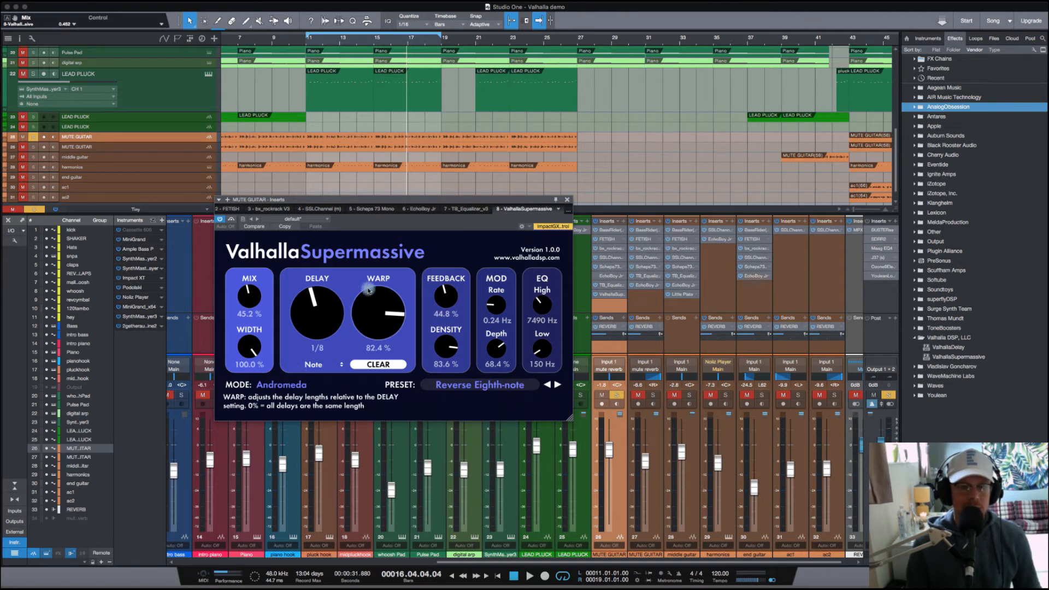
left_click_drag(395, 201, 404, 200)
key("space")
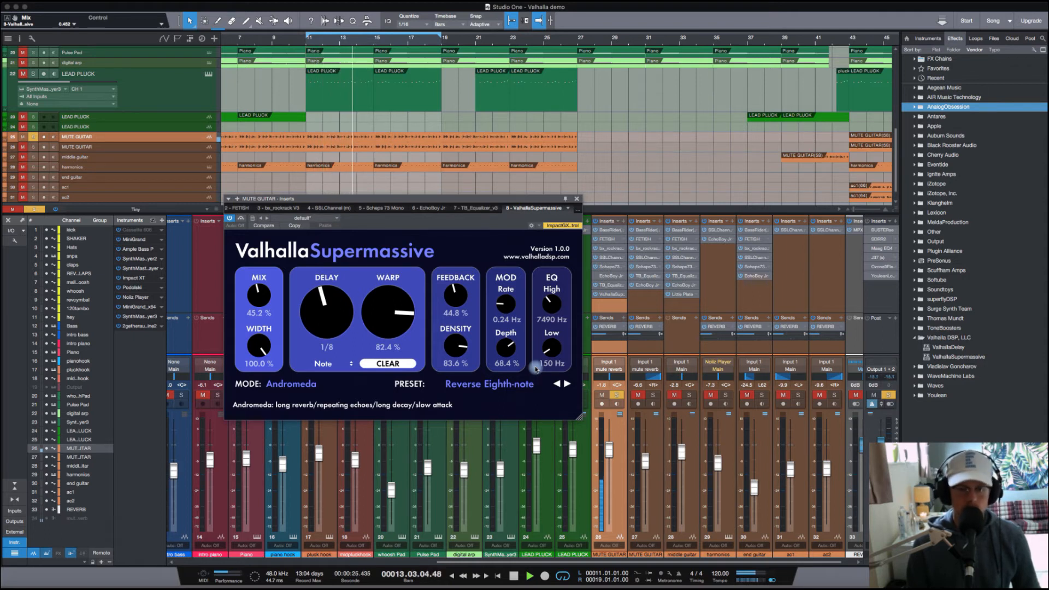
Step: Load the DottedEighthOrbits preset from the dotted Echoes presets and play the soloed guitar
left_click(512, 385)
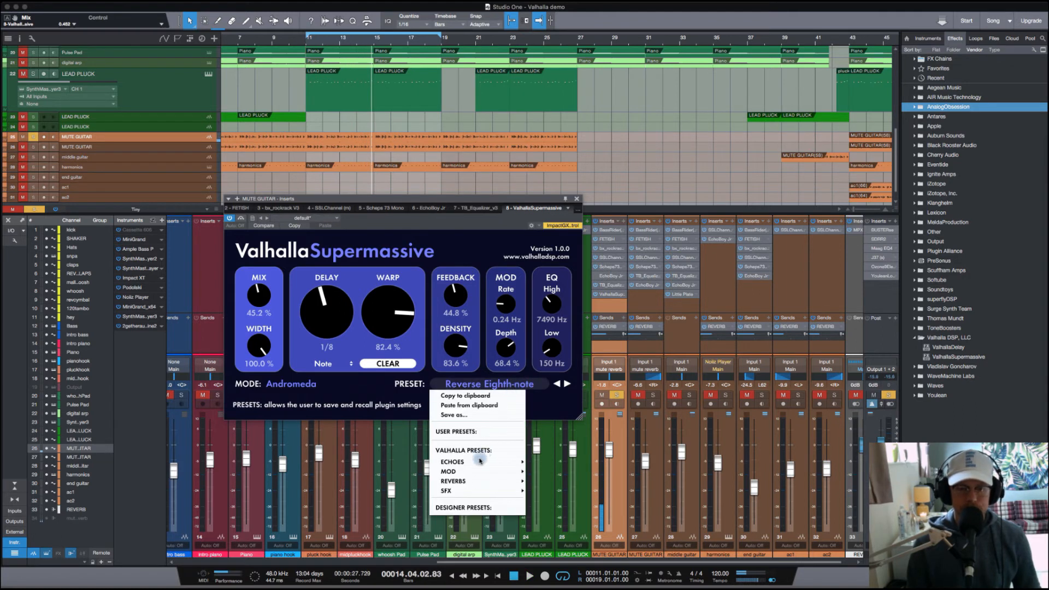
mouse_move(481, 463)
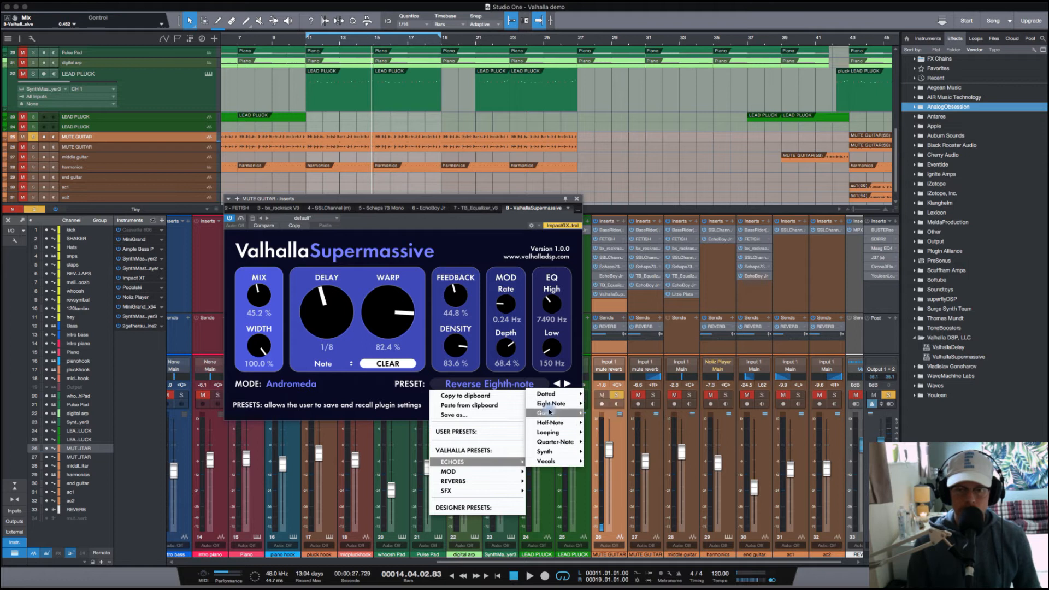
mouse_move(550, 405)
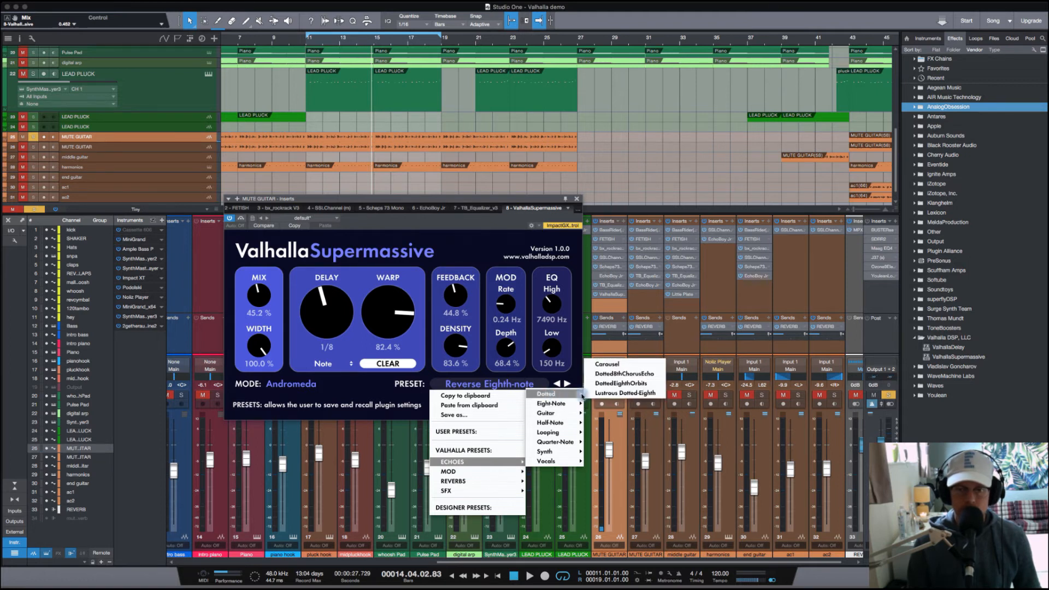
left_click(622, 384)
key("space")
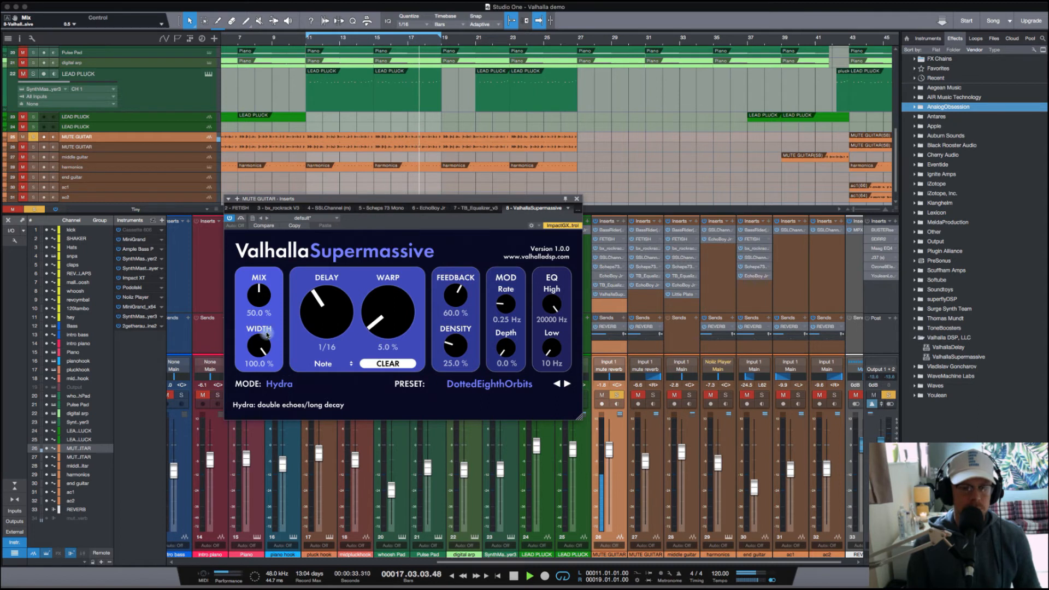
Step: Set the guitar delay's mix to 33.9 % and unsolo the channel to hear it with the full arrangement
left_click_drag(259, 298, 256, 308)
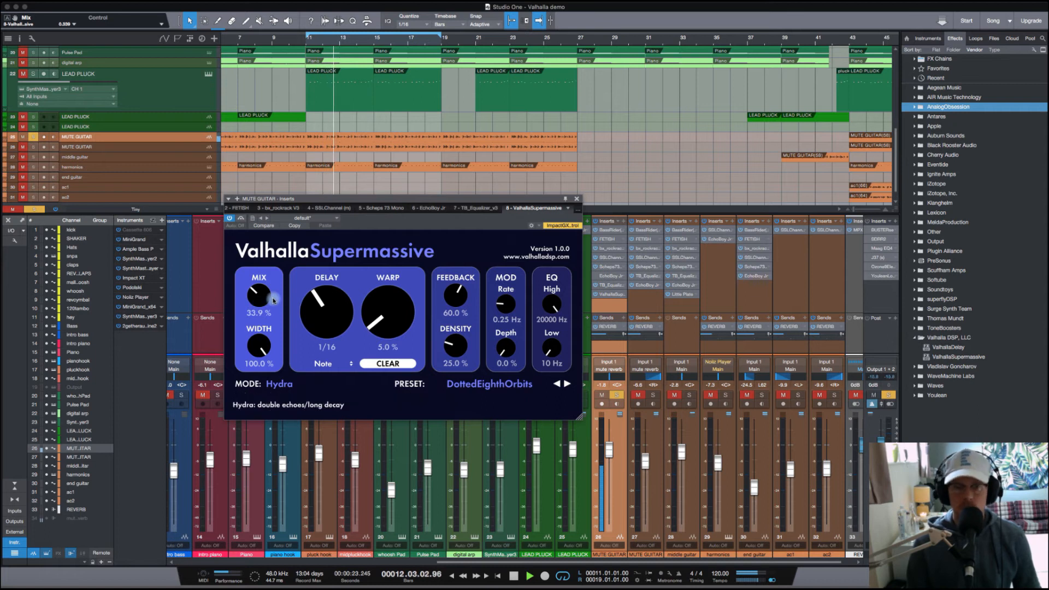
left_click(615, 394)
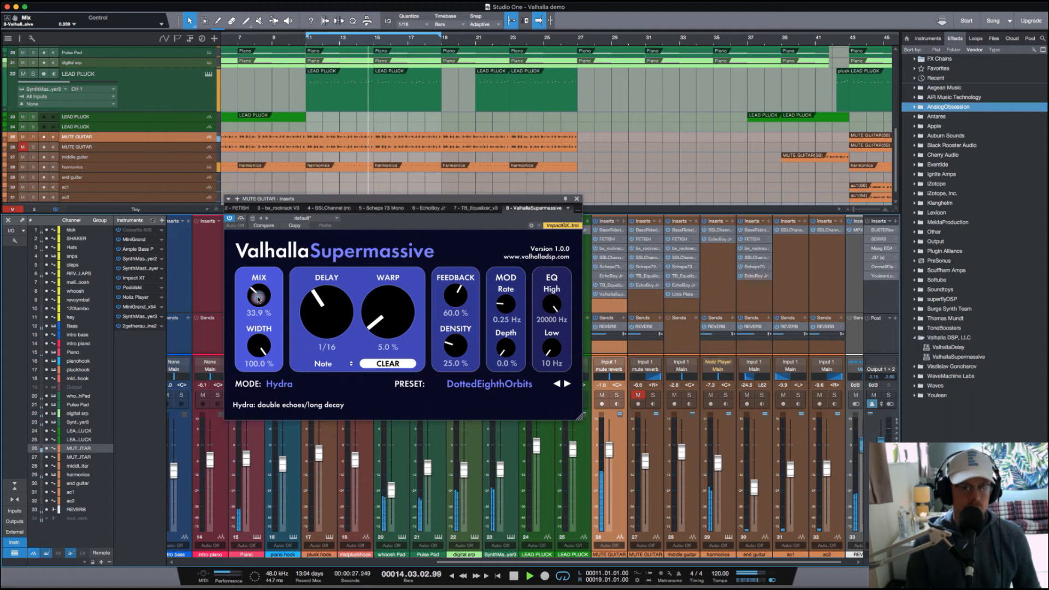
Step: Enable ValhallaSupermassive on the Piano channel and set its mode to Great Annihilator
scroll(257, 295, "up", 6)
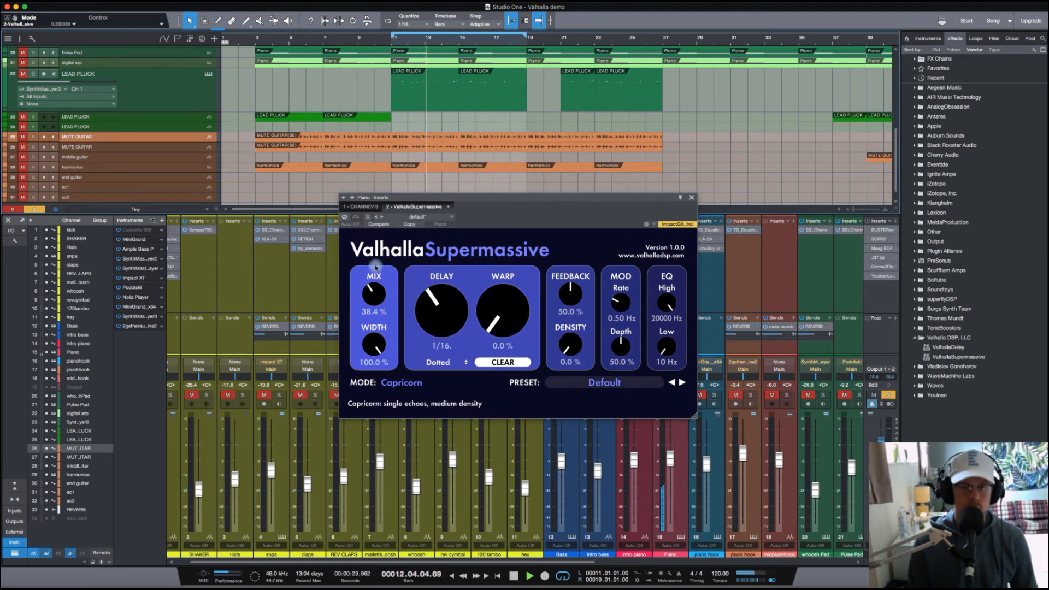
left_click(346, 218)
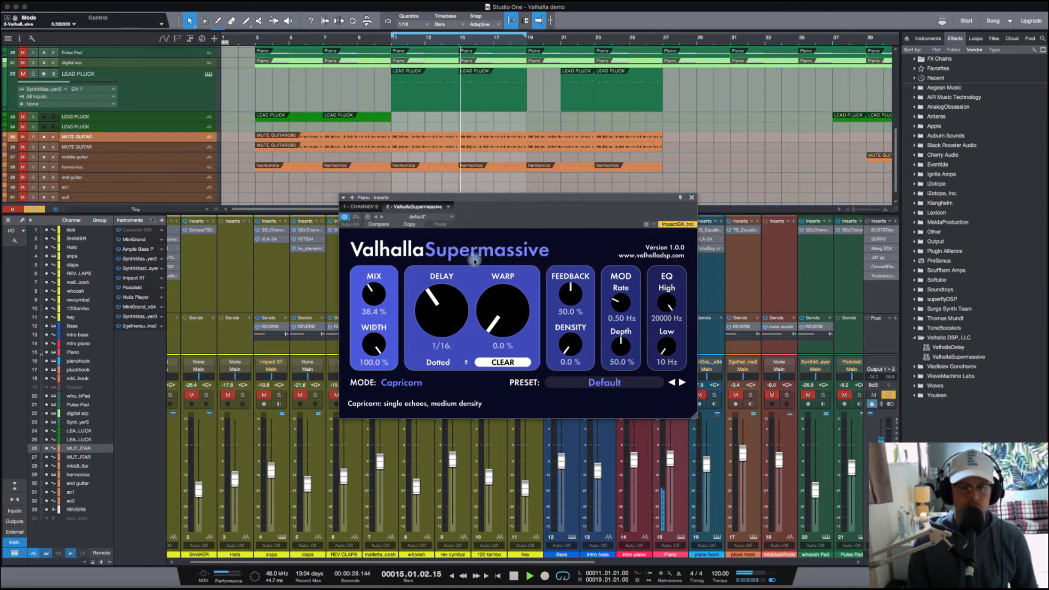
left_click(415, 385)
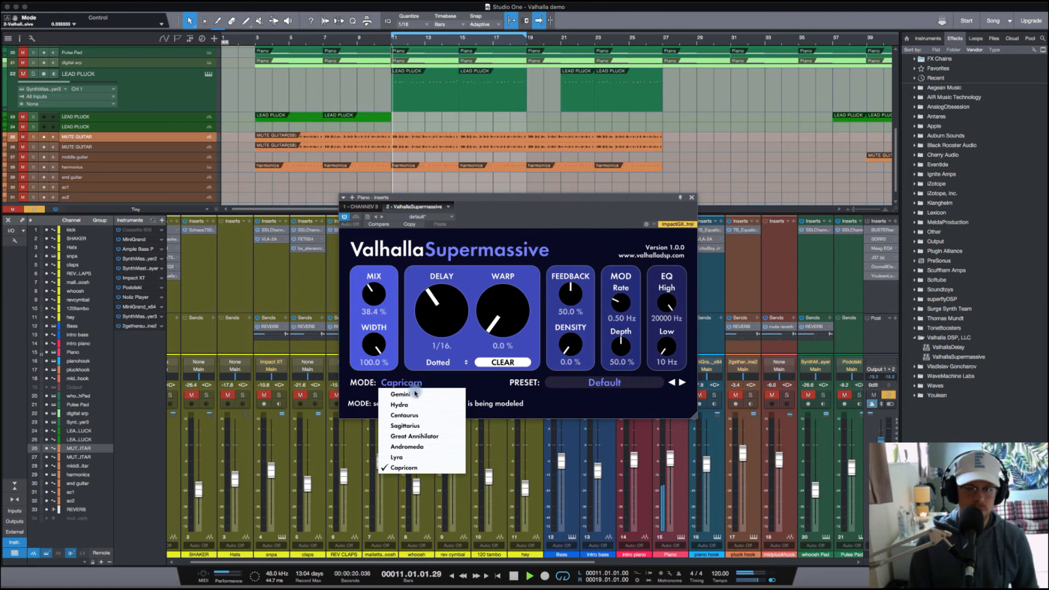
left_click(423, 436)
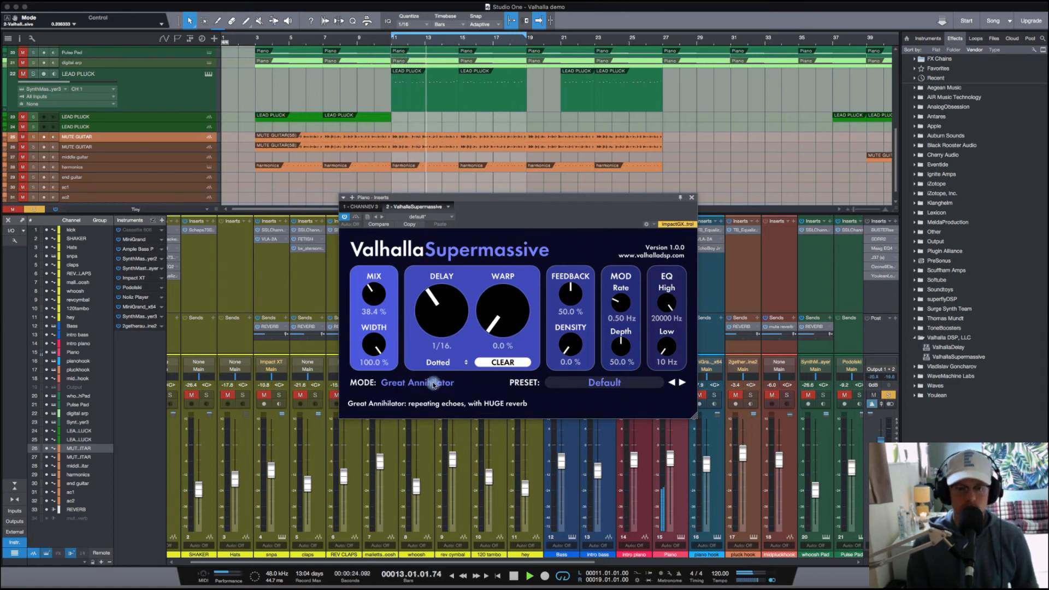
Step: Set the piano delay's mix to 35.1 % and clear its delay buffers
mouse_move(370, 302)
left_mouse_down()
mouse_move(367, 279)
mouse_move(373, 322)
left_mouse_up()
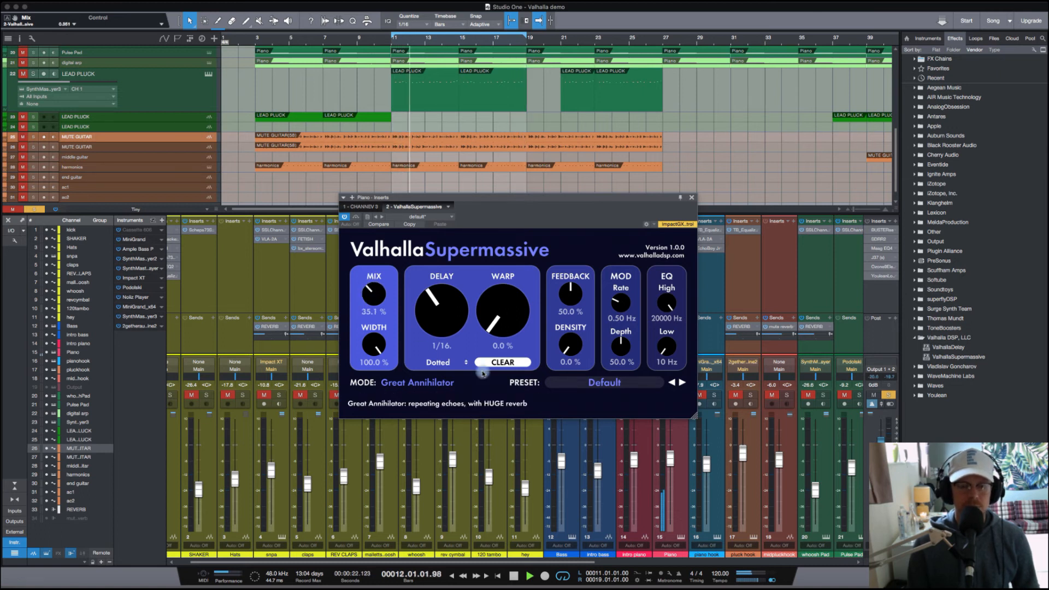
left_click(503, 363)
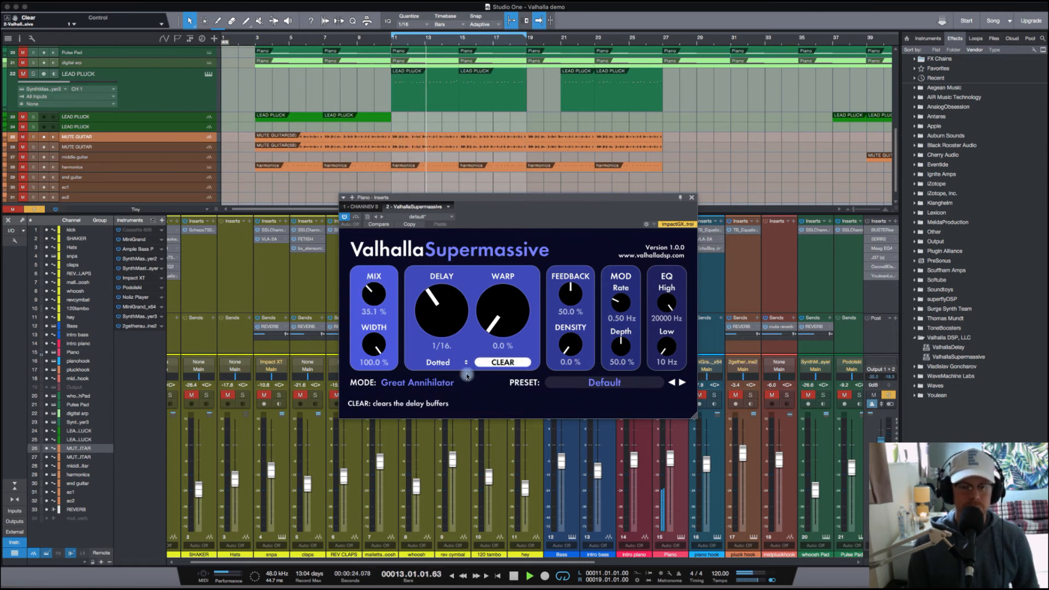
Step: Switch the piano delay's mode to Centaurus and set its mix to 36.2 %
left_click_drag(373, 295, 374, 299)
left_click(411, 384)
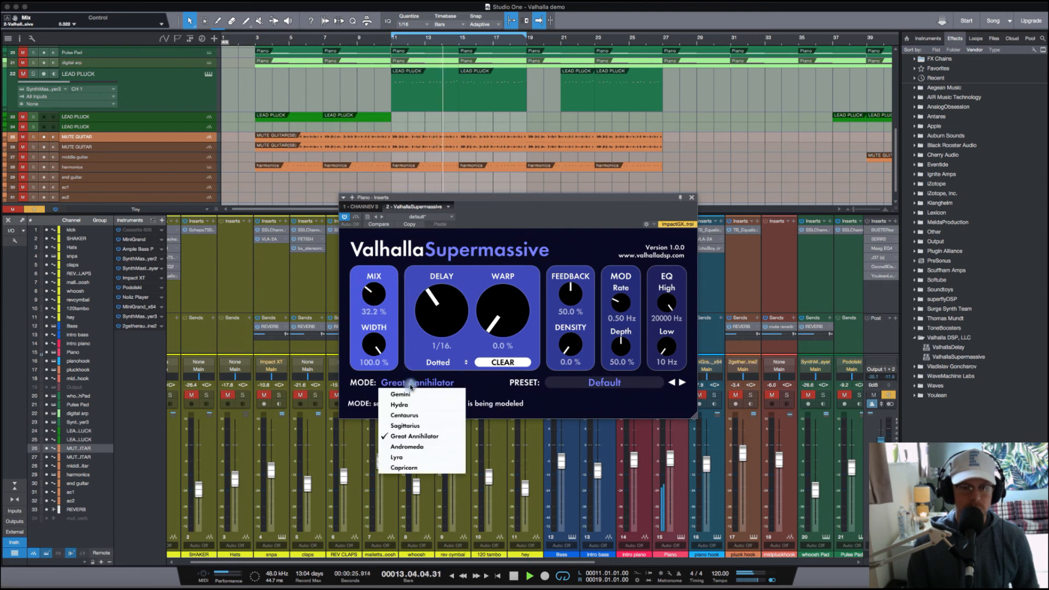
left_click(418, 416)
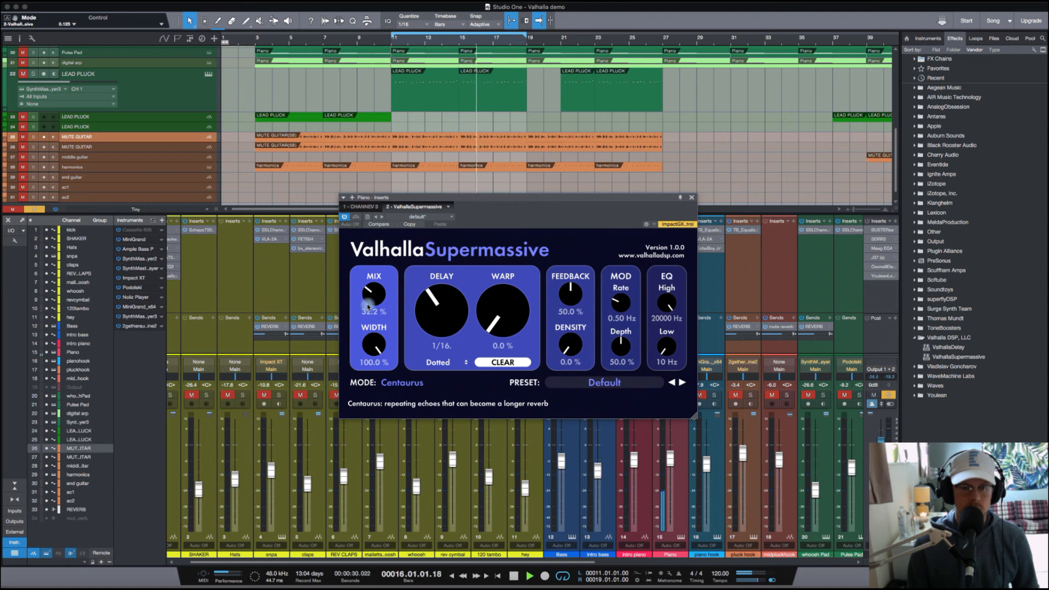
left_click_drag(373, 302, 373, 297)
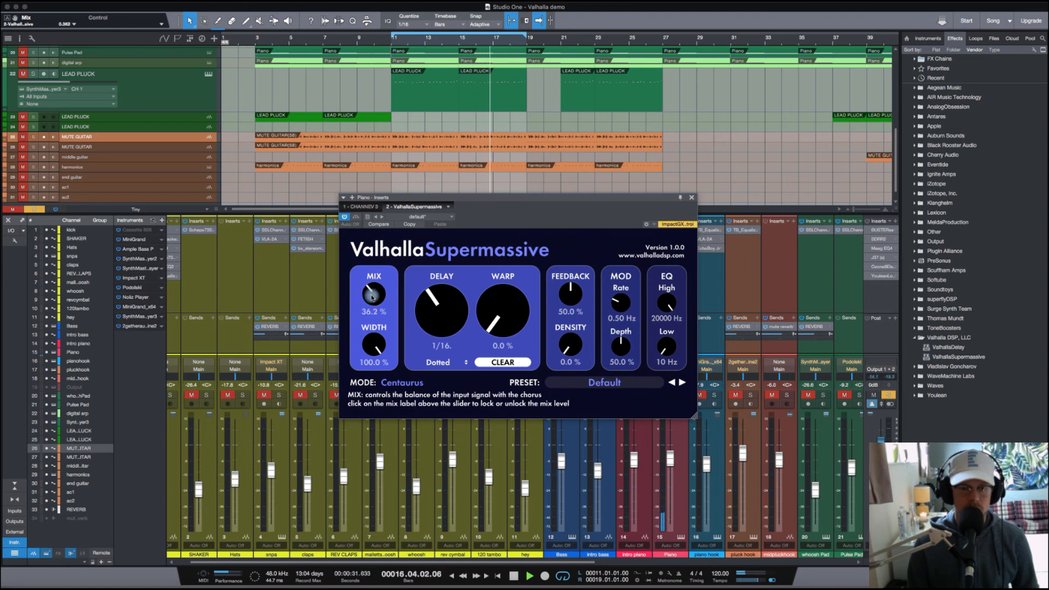
Step: Change the piano delay's sync to Msec with a 283.2 ms delay time, and raise the mix to about 55 %
left_click(458, 359)
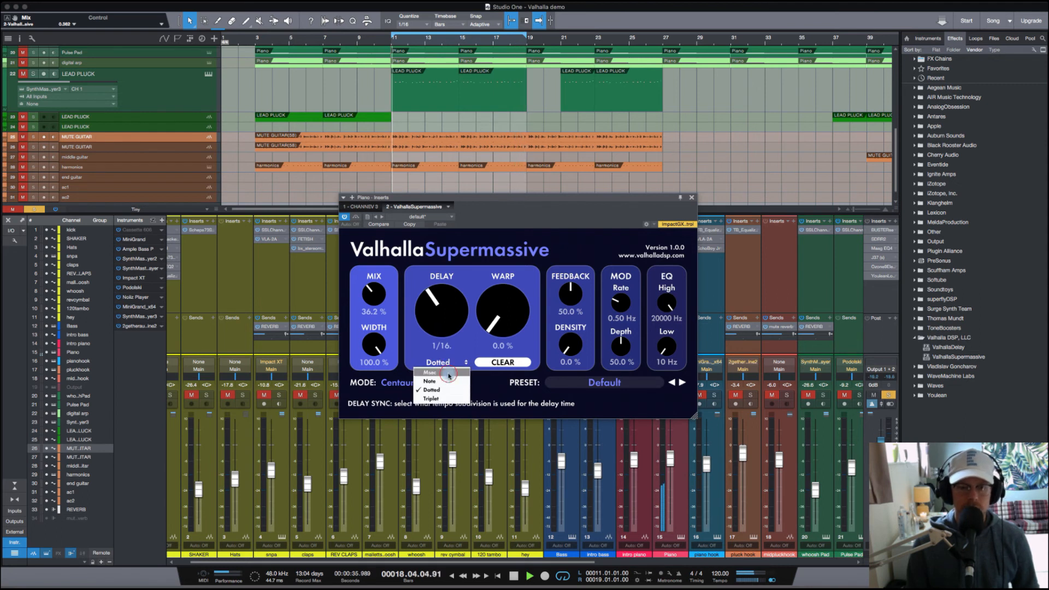
left_click(448, 373)
left_click_drag(431, 304, 368, 279)
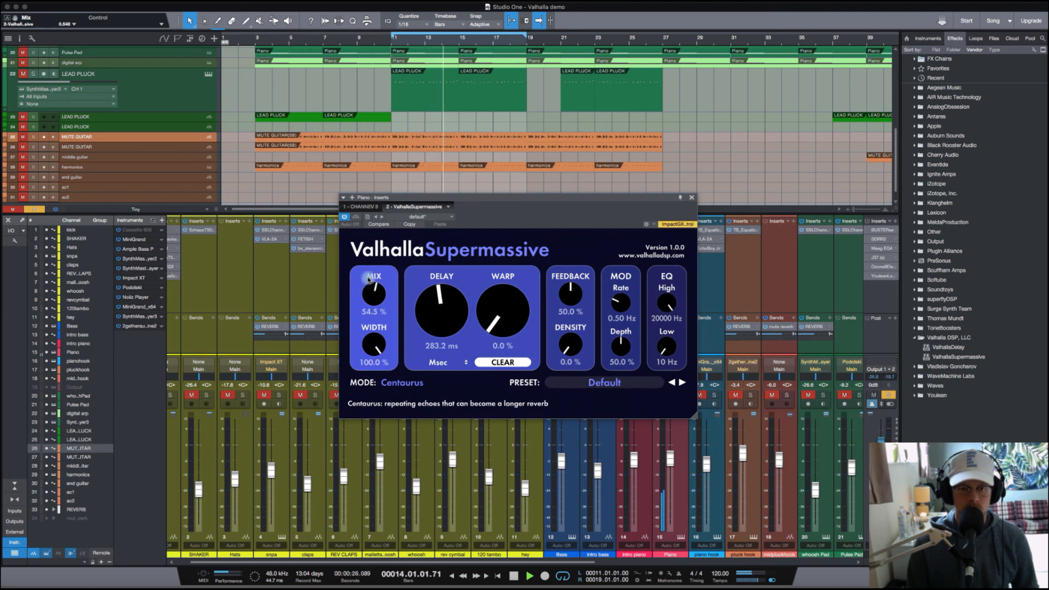
Step: Set the piano delay's warp to 36.0 % while listening, and stop playback
left_click_drag(500, 327, 498, 293)
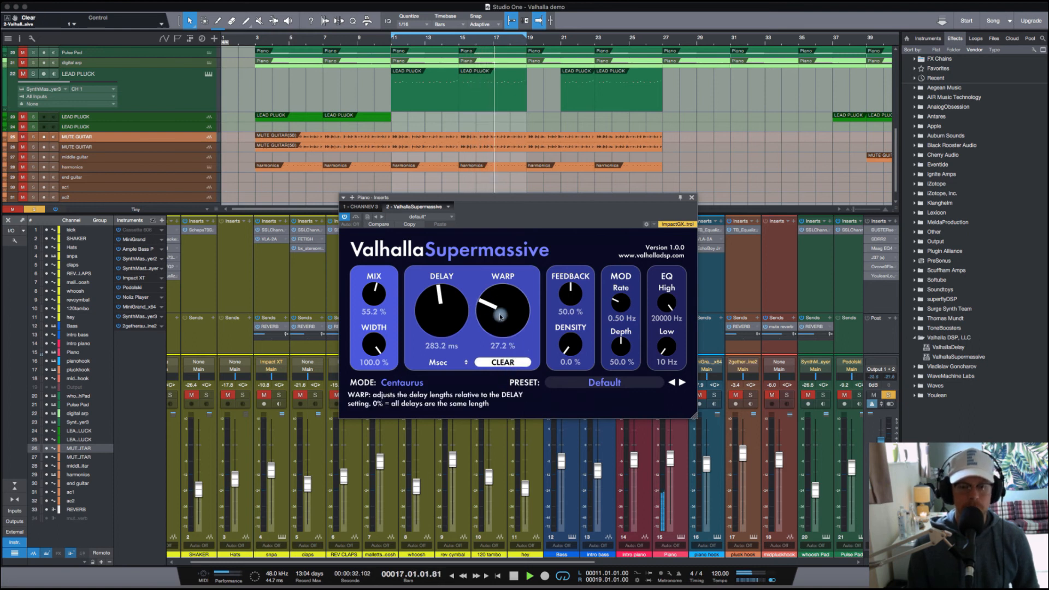
left_click_drag(497, 316, 495, 310)
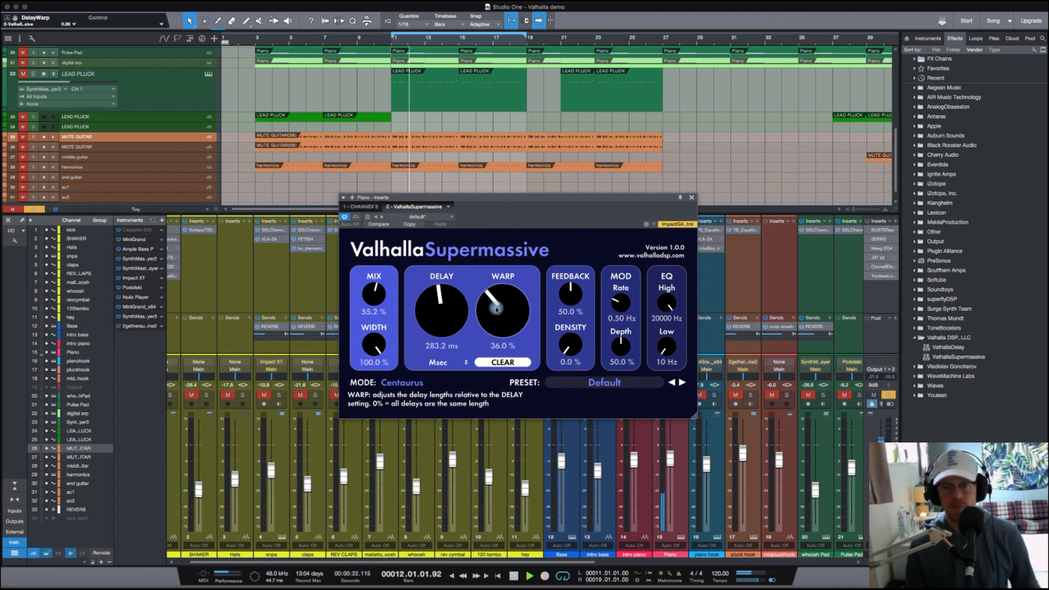
key("space")
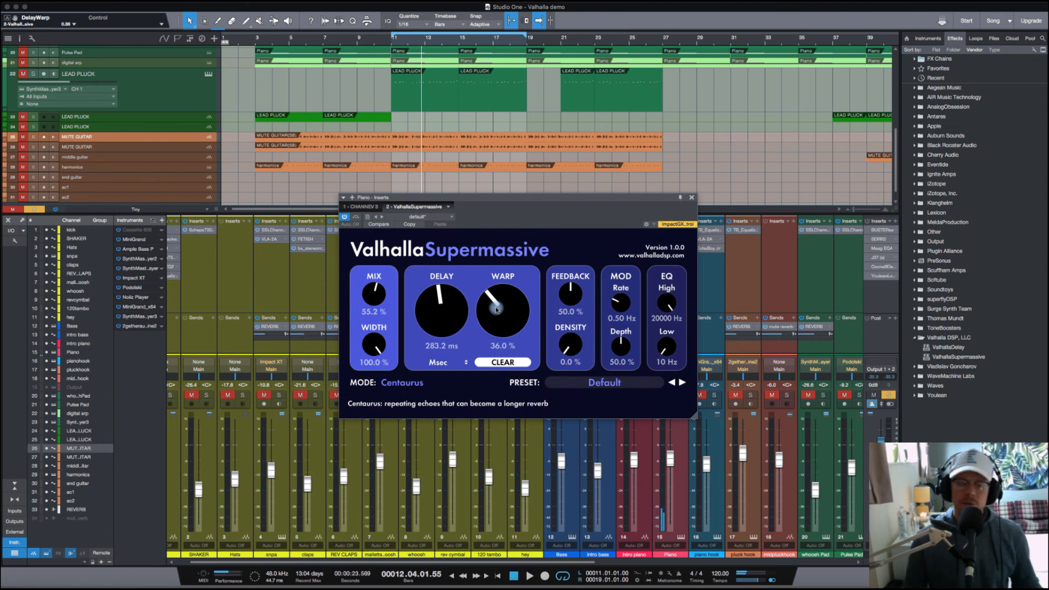